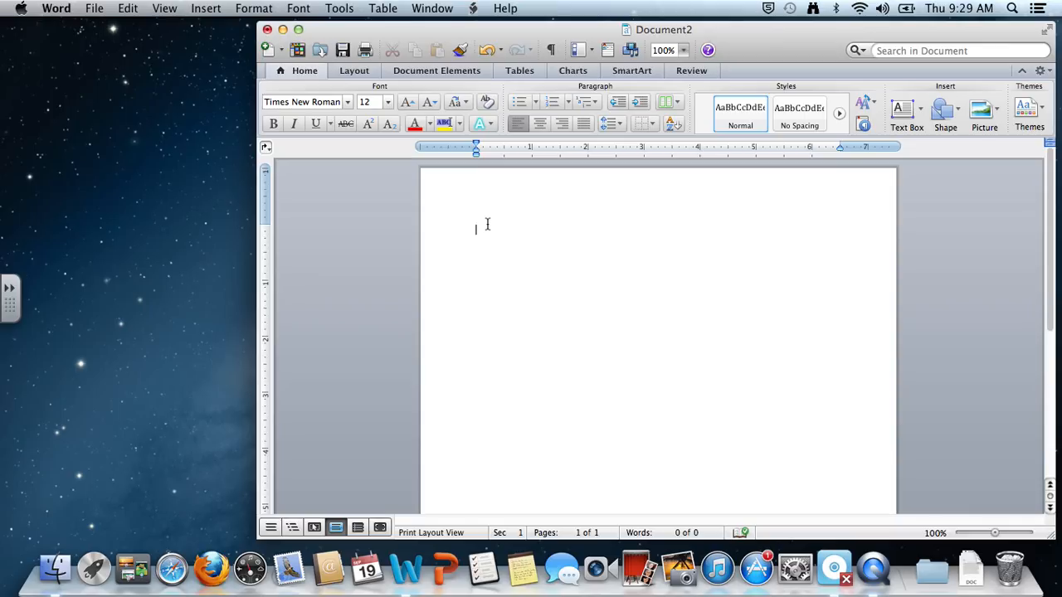
Enter the heading lines "Your Name" and "Teacher's Name", correcting the misspelled "Techer's" to "Teacher's".
type("Your Name")
key("Return")
type("Techer's Name")
right_click(486, 253)
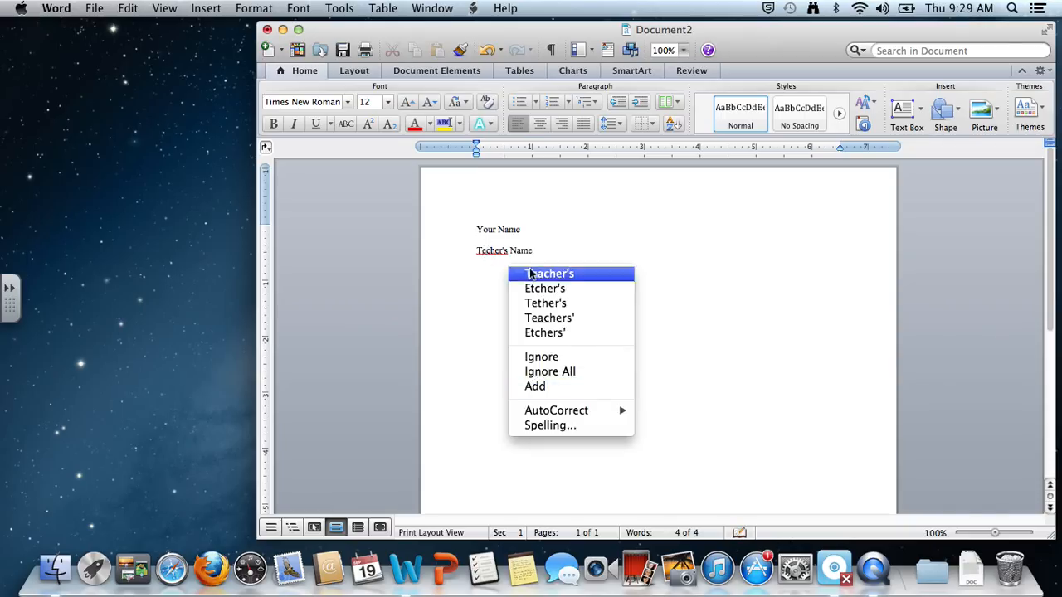
left_click(539, 262)
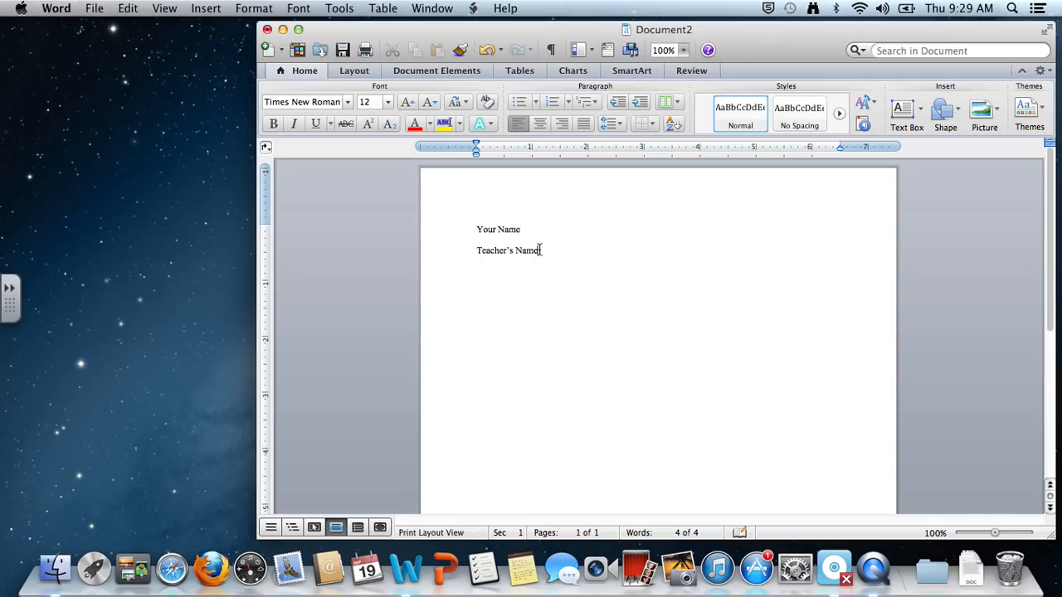
Add the lines "Class" and "Date" below the teacher's name line.
key("Return")
type("Class")
key("Return")
type("Da")
left_click(503, 275)
key("Return")
key("BackSpace")
left_click(512, 294)
Add a centered title line reading "Center the Title" below the date line.
key("Return")
key("Up")
key("Up")
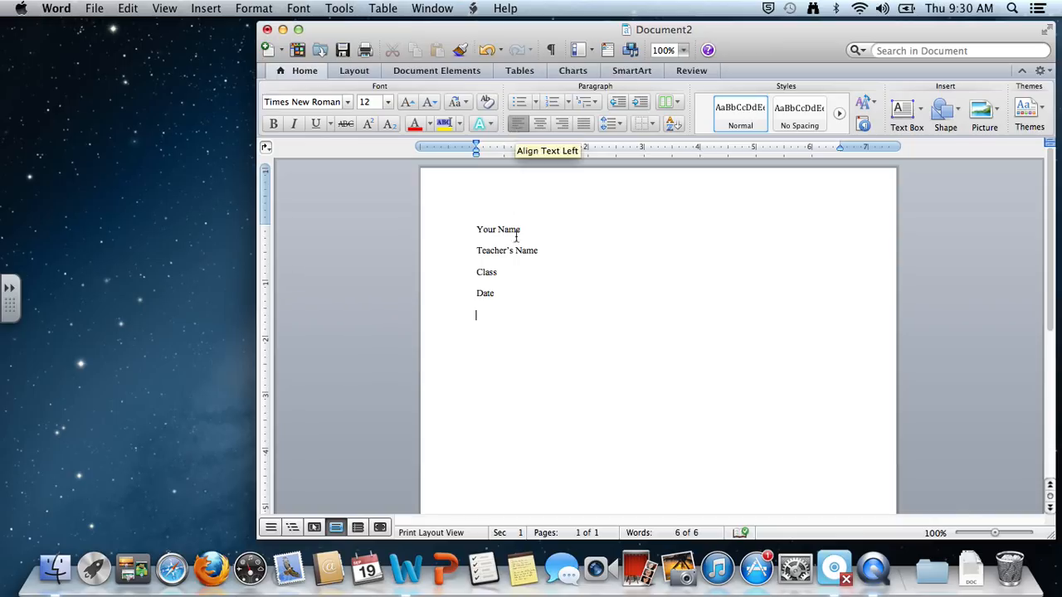
left_click(538, 125)
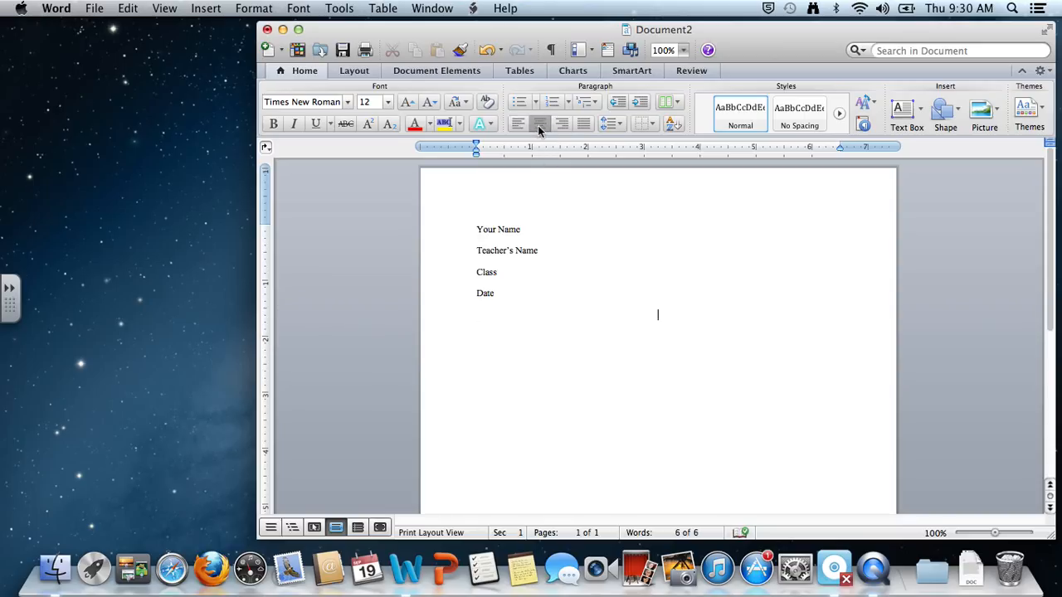
type("Center the Title")
Start a left-aligned, indented paragraph below the title with "Use the "tab" key to start each new paragraph. AS you're".
key("Return")
left_click(520, 125)
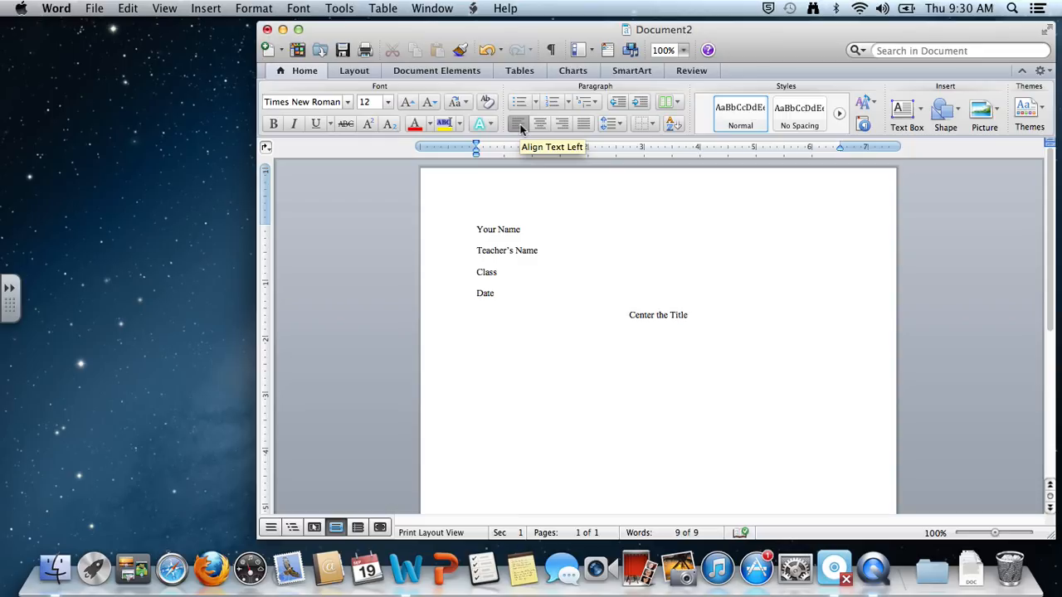
key("Tab")
type("Use the")
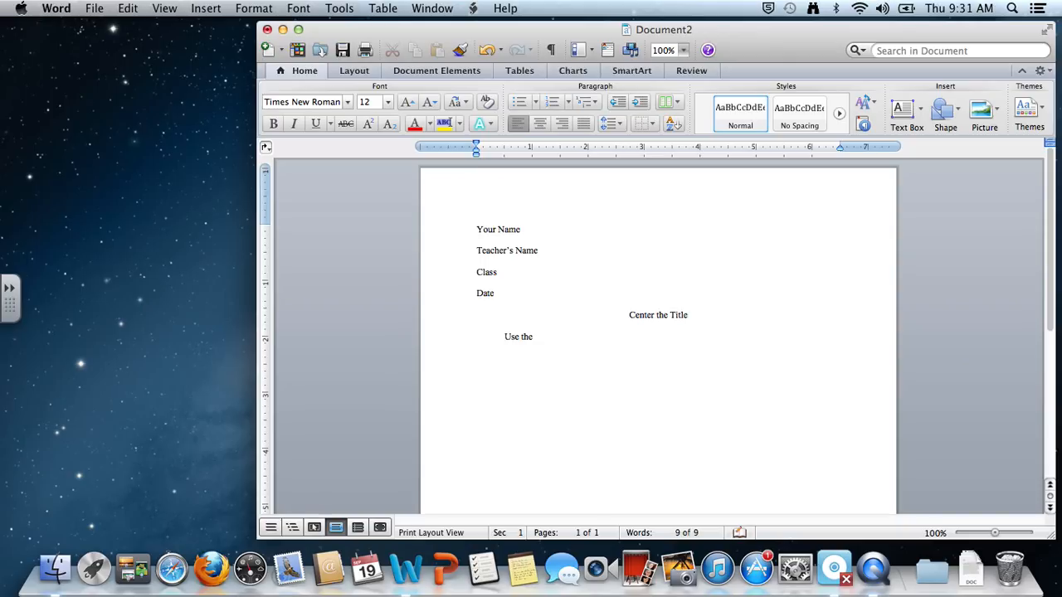
type(" \"tab\" key to start each new paragraph. AS you")
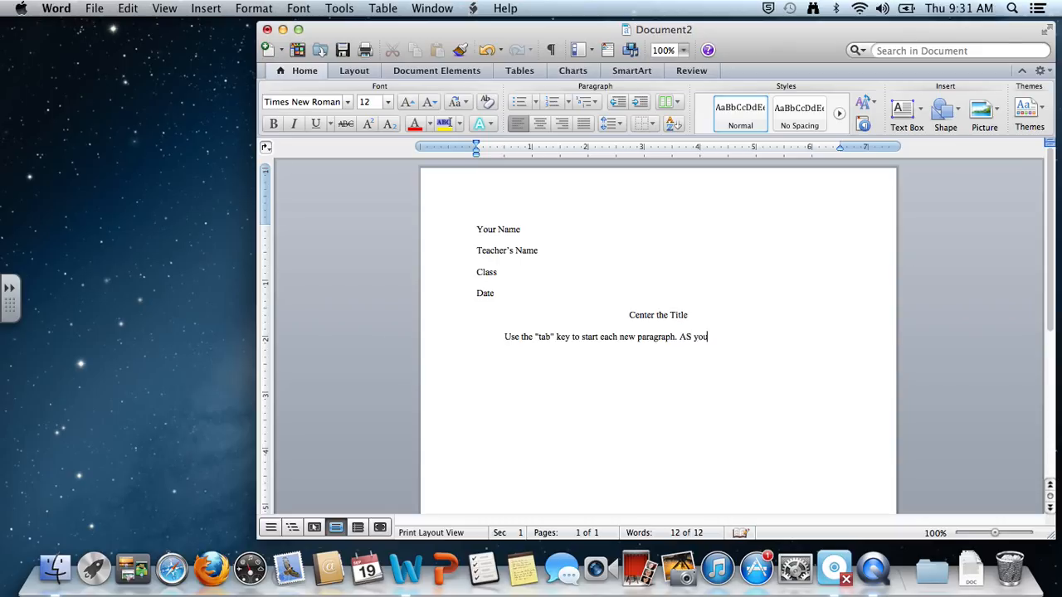
type("'re typing you need to")
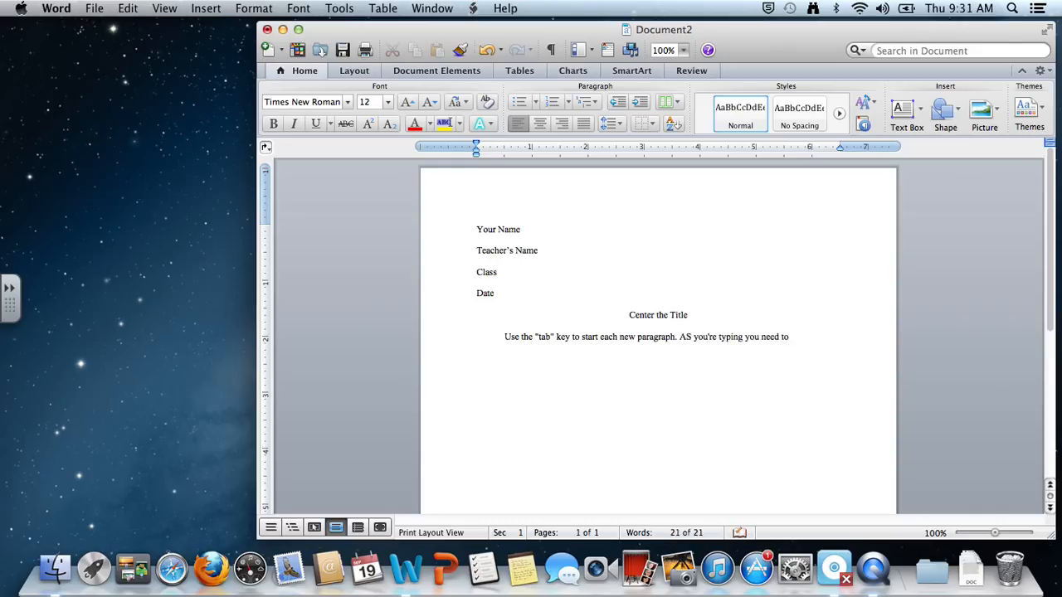
type(" not")
Continue the paragraph with "typing you need to keep typing and the computer will automaticaaly sne you to the next line.".
key("BackSpace")
key("BackSpace")
type("keep typ")
type("ing")
type(" and the com")
type("puter will")
type(" automaticaal")
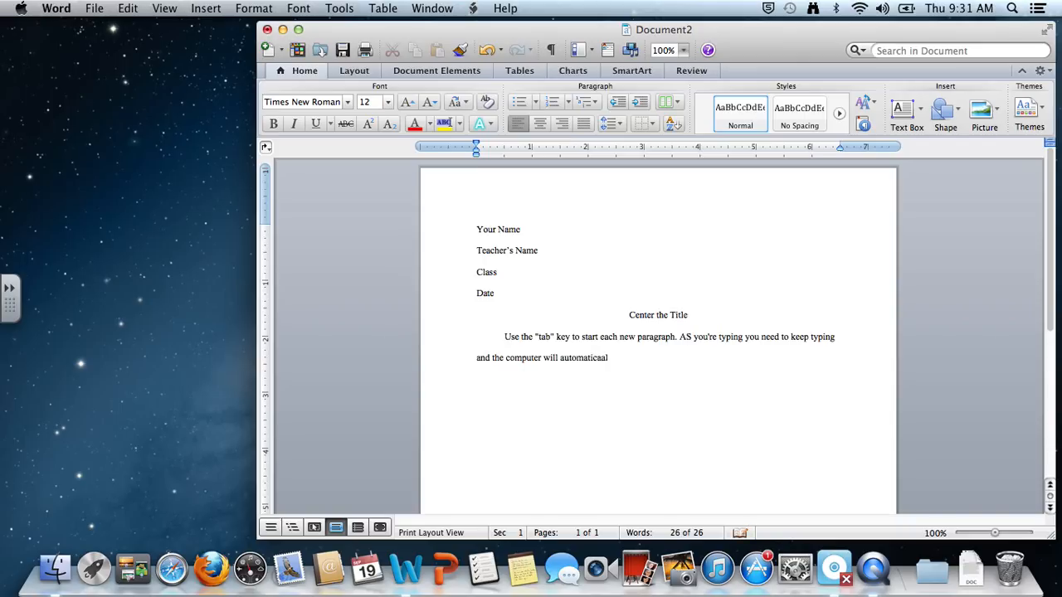
type("y sne you to the next line.")
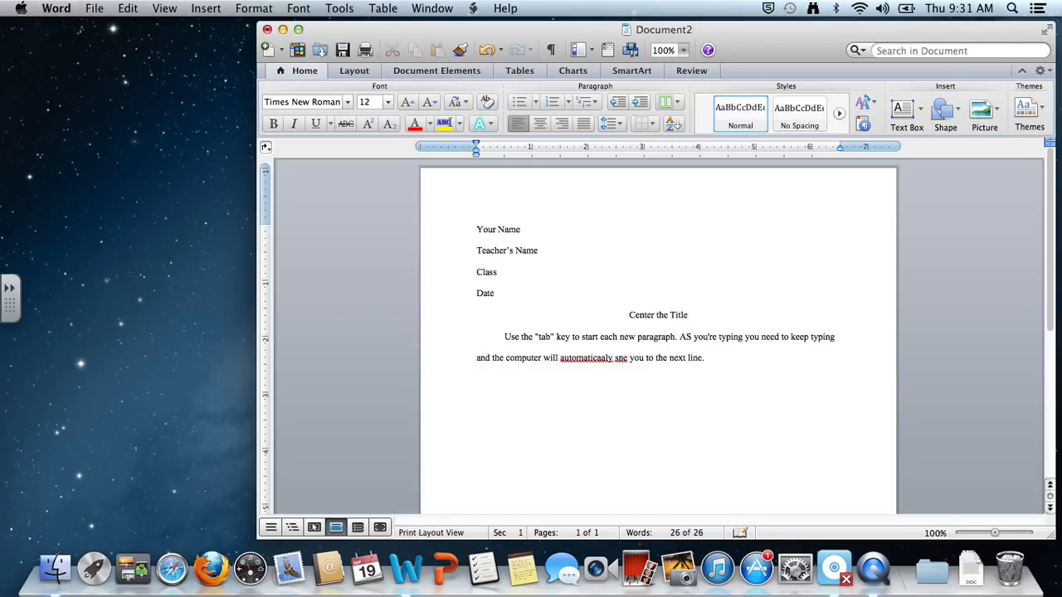
Correct the body paragraph's typos "sne", "automaticaaly" and "AS" to "send", "automatically" and "As".
left_click(624, 357)
key("BackSpace")
type("nd")
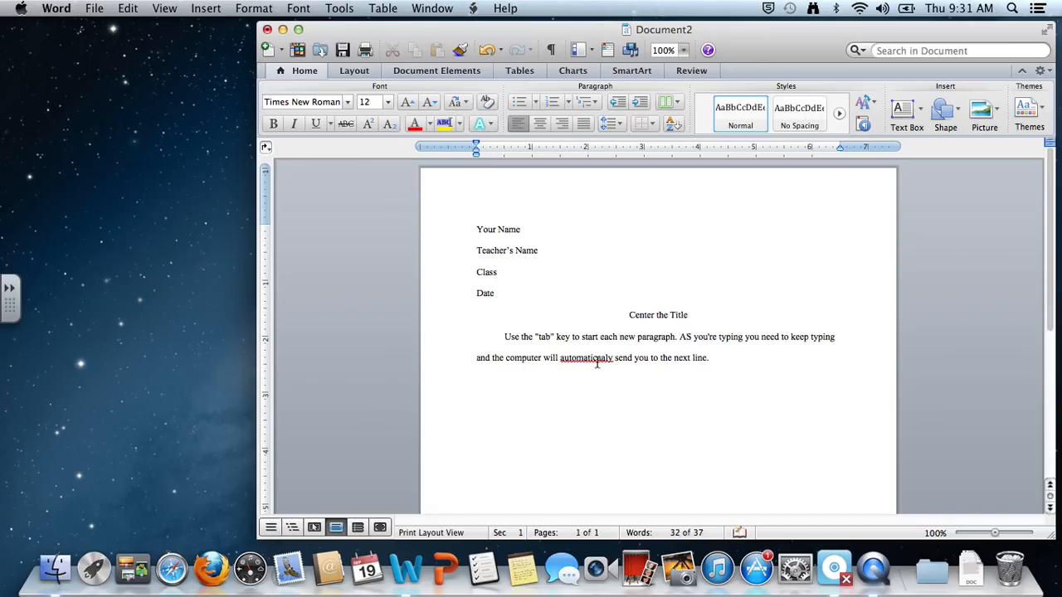
right_click(597, 363)
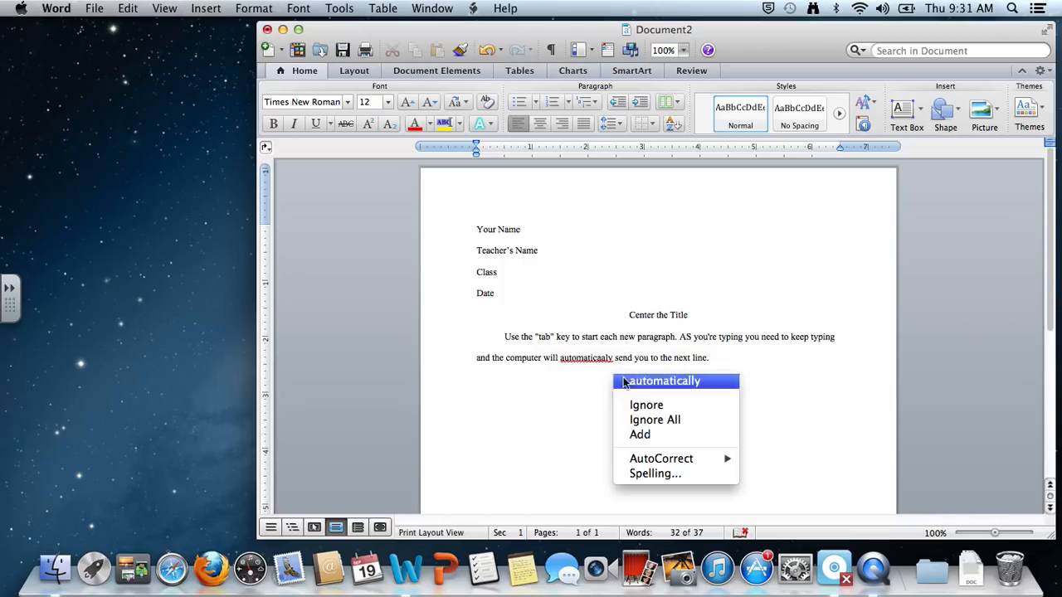
left_click(624, 381)
left_click(707, 362)
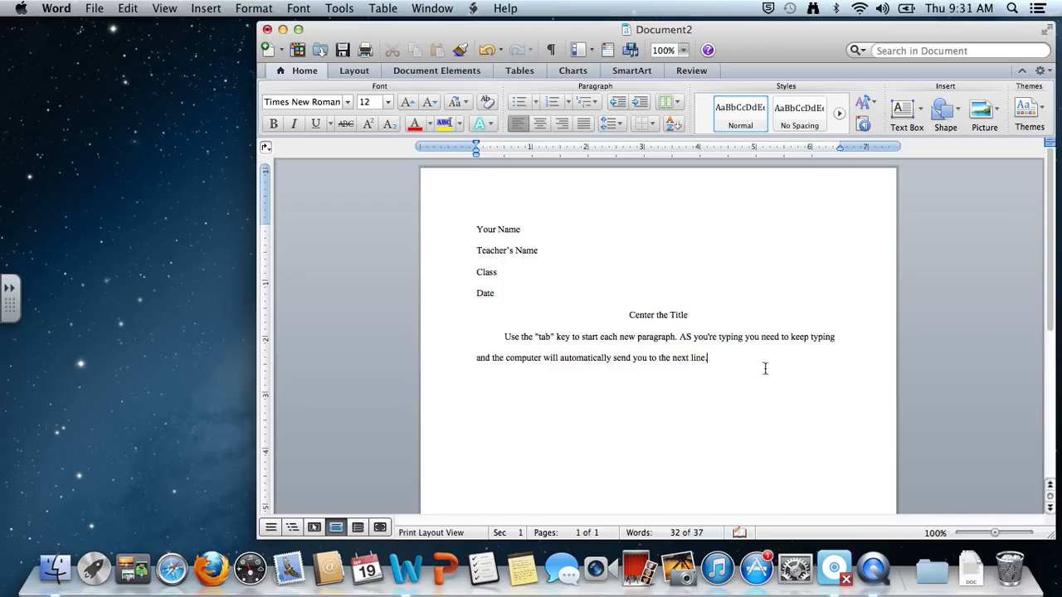
left_click(689, 337)
key("BackSpace")
type("s")
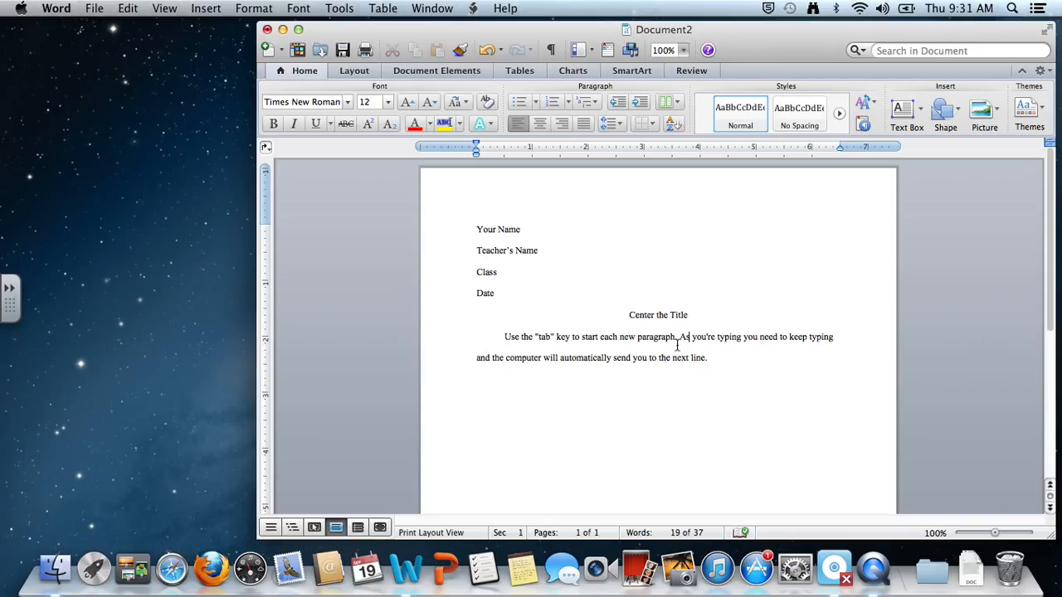
Add a second indented paragraph reading "You can start your new paragraph.", correcting the spelling of its last word.
left_click(723, 360)
key("Return")
key("Tab")
type("You can start your new paragaph.")
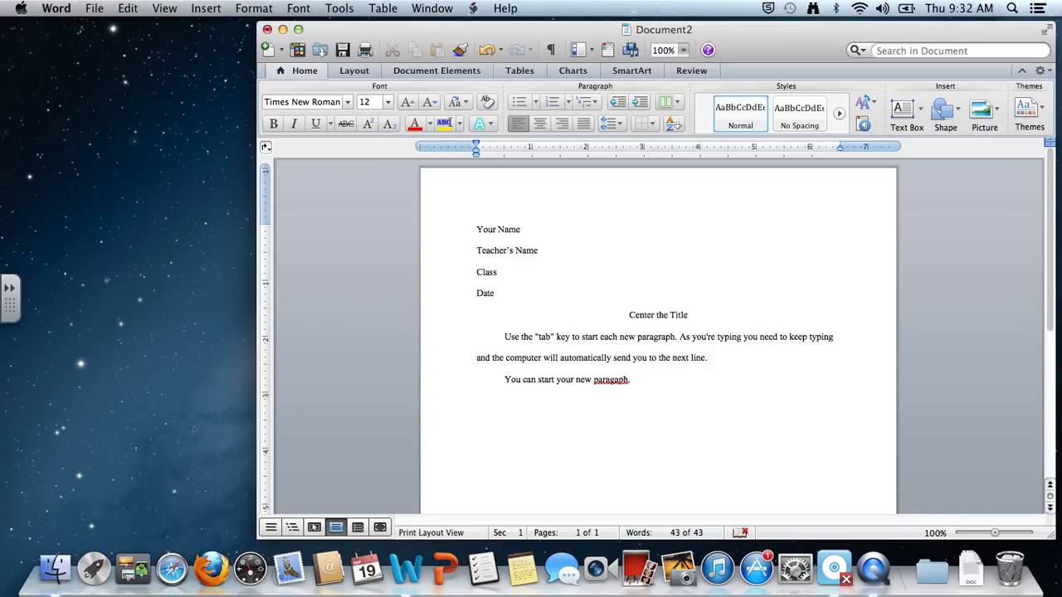
left_click(614, 380)
type("r")
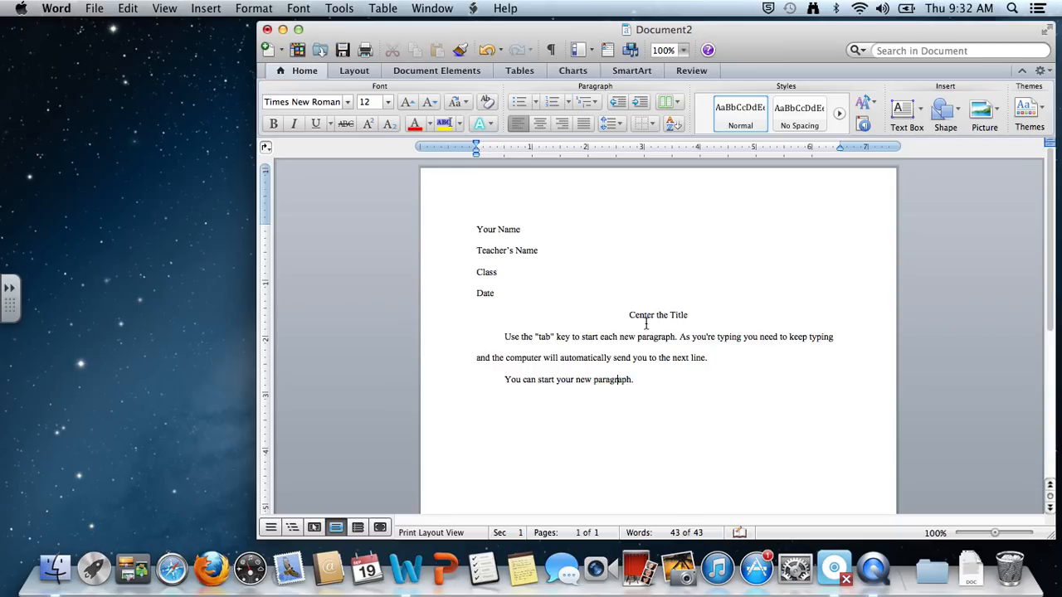